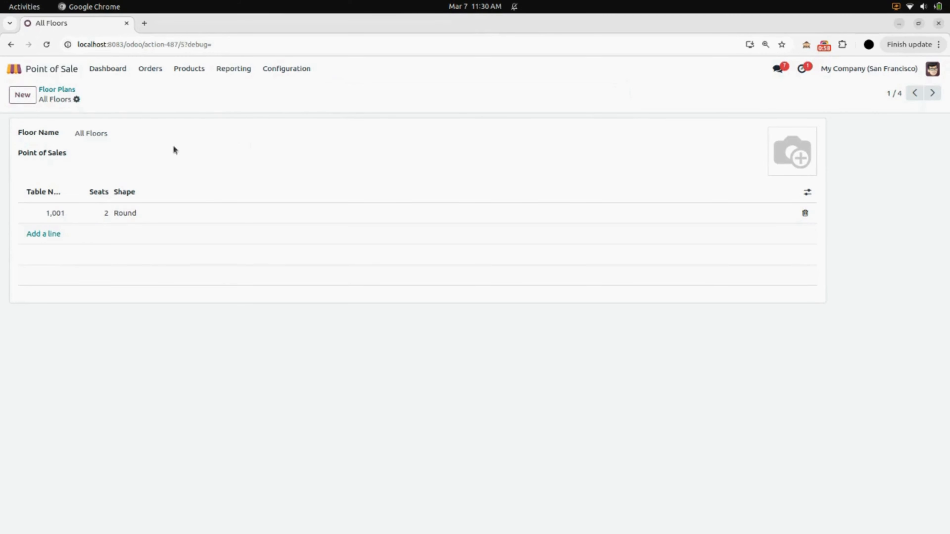
Step: Add Restaurant and Bar as points of sale on All Floors, save, and return to Floor Plans
{"action": "left_click", "coordinate": [145, 153]}
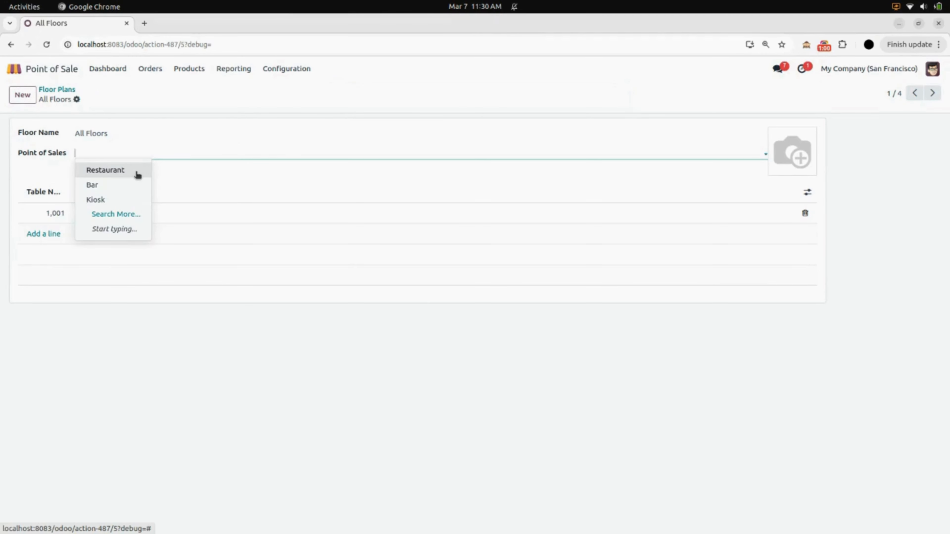
{"action": "left_click", "coordinate": [138, 175]}
{"action": "left_click", "coordinate": [155, 157]}
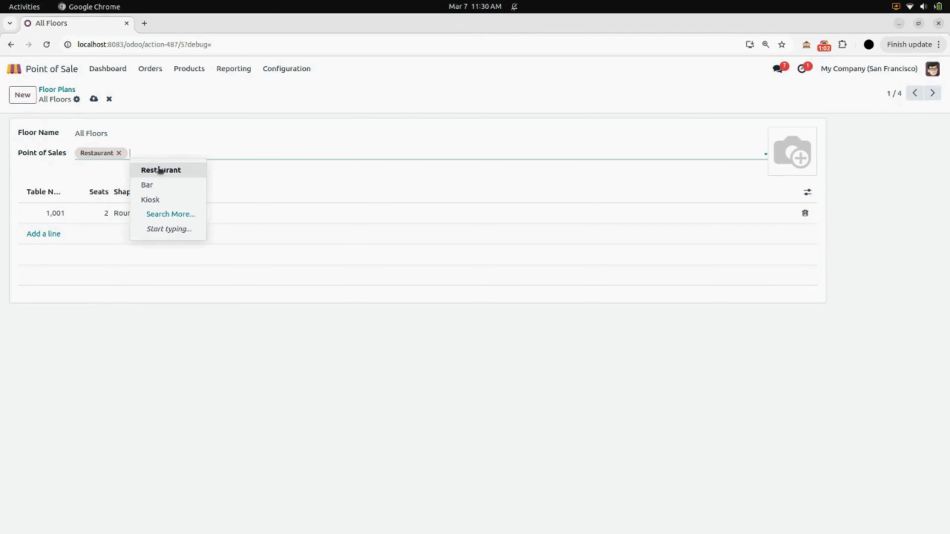
{"action": "left_click", "coordinate": [164, 185]}
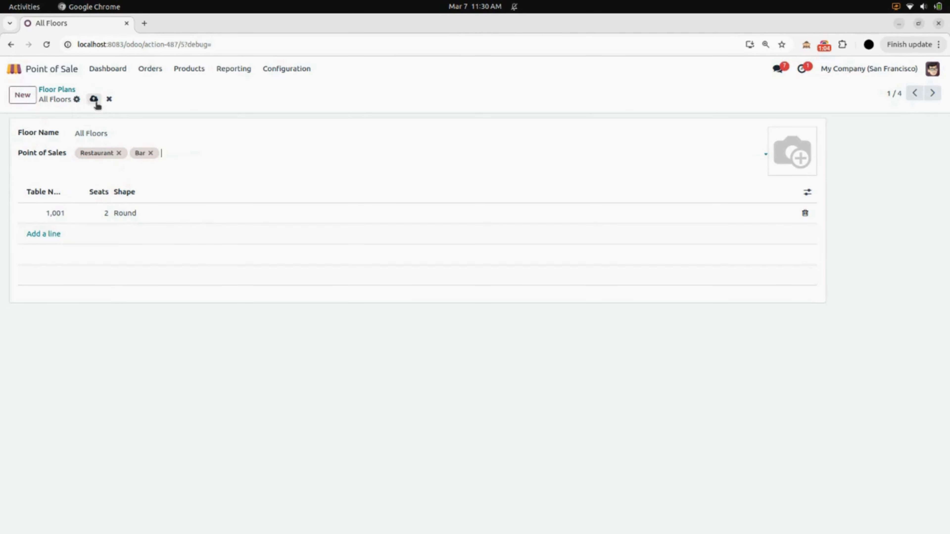
{"action": "left_click", "coordinate": [94, 100]}
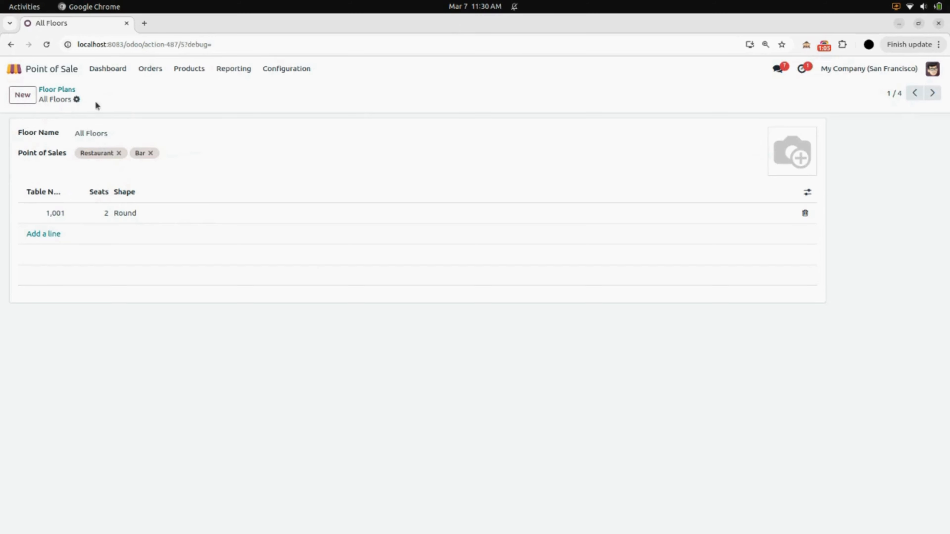
{"action": "left_click", "coordinate": [51, 91]}
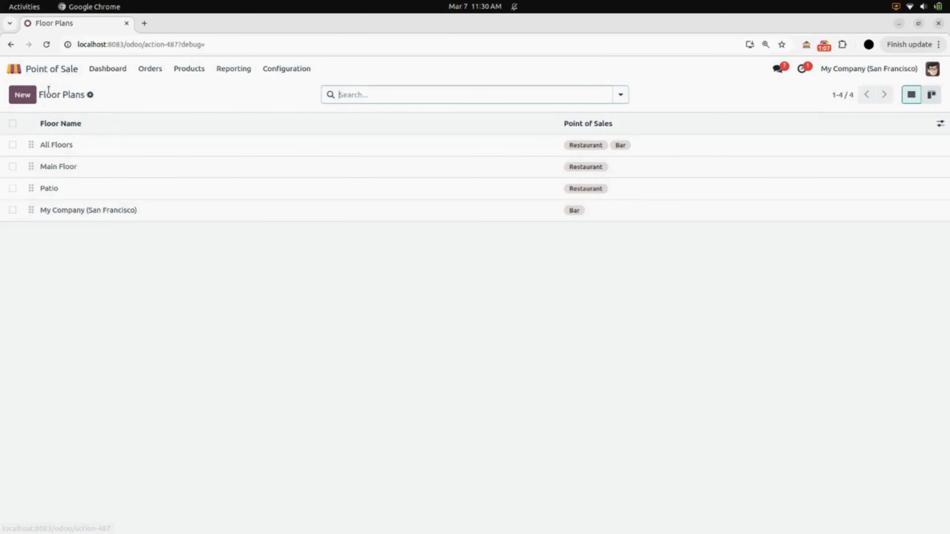
Step: Open the Restaurant register session from the dashboard and view the Main Floor tables
{"action": "left_click", "coordinate": [125, 68]}
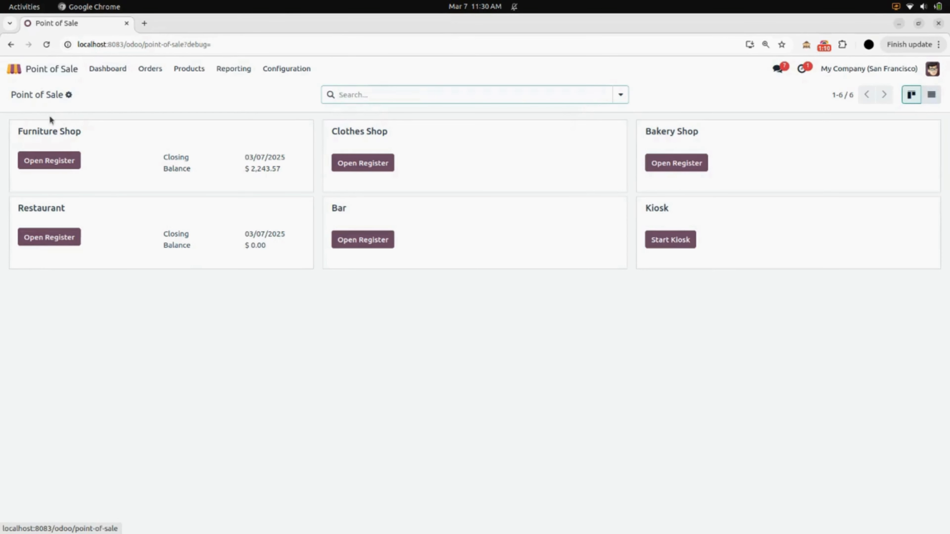
{"action": "left_click", "coordinate": [38, 233]}
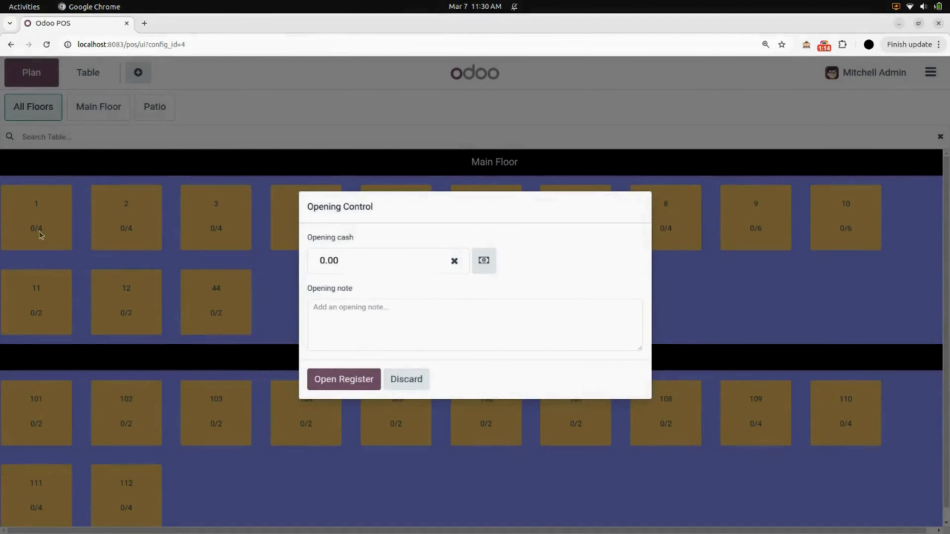
{"action": "left_click", "coordinate": [339, 378]}
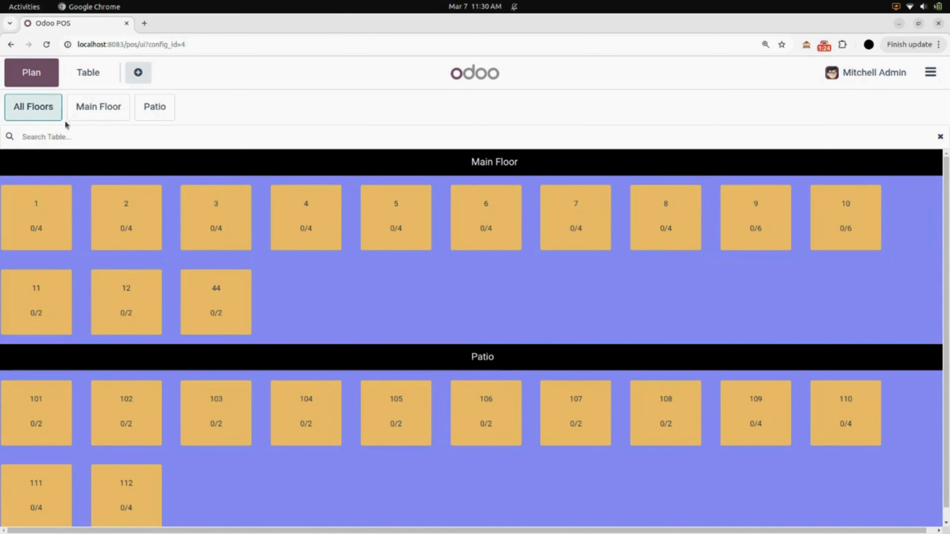
{"action": "left_click", "coordinate": [88, 116]}
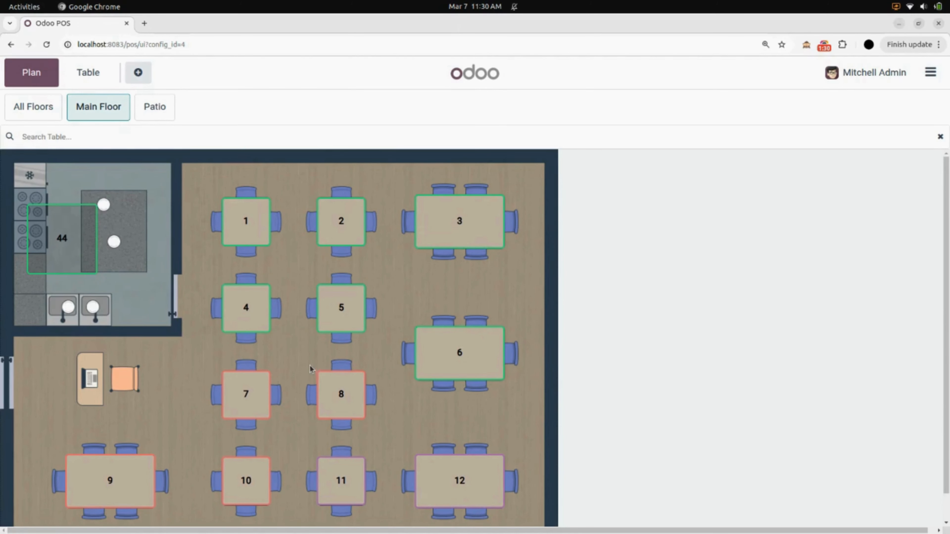
{"action": "left_click", "coordinate": [146, 106]}
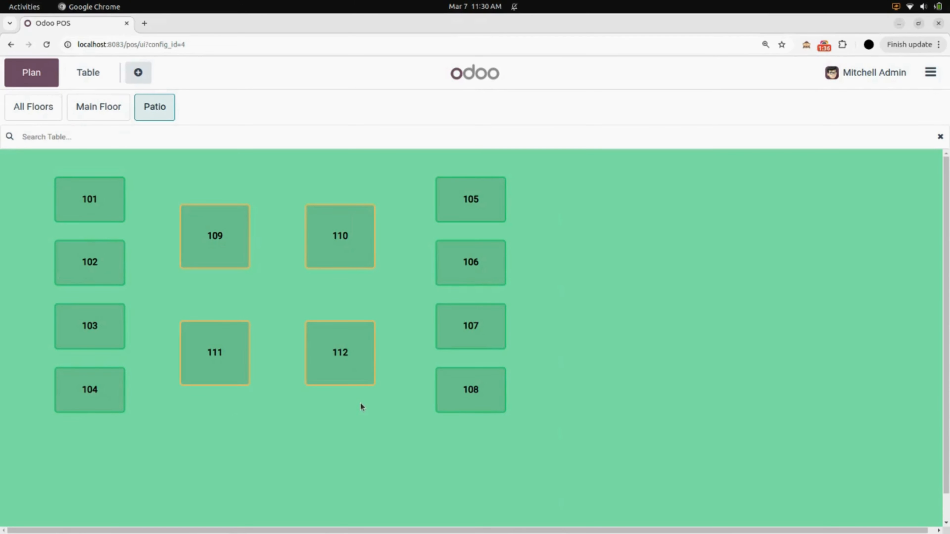
{"action": "left_click", "coordinate": [40, 116]}
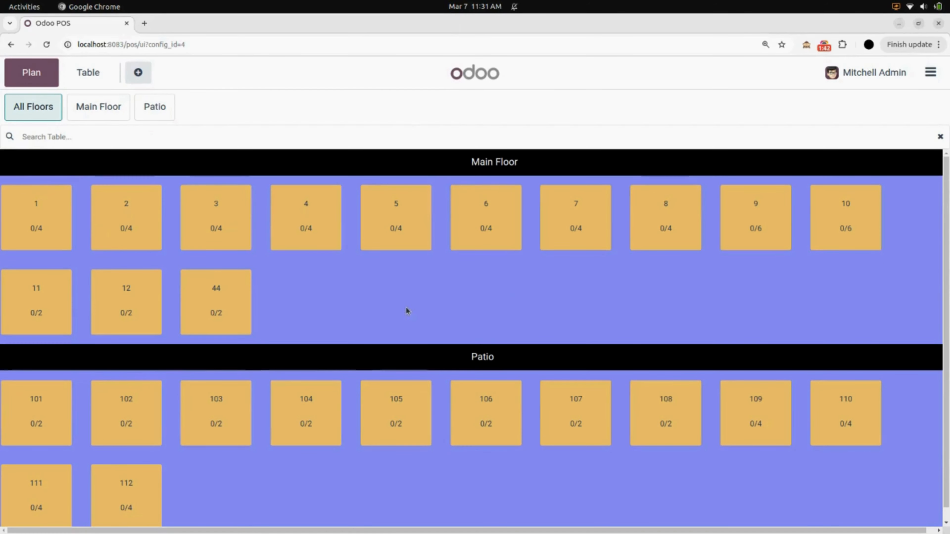
Step: Create table 1001 with 4 seats, placed on the Patio floor
{"action": "double_click", "coordinate": [425, 296]}
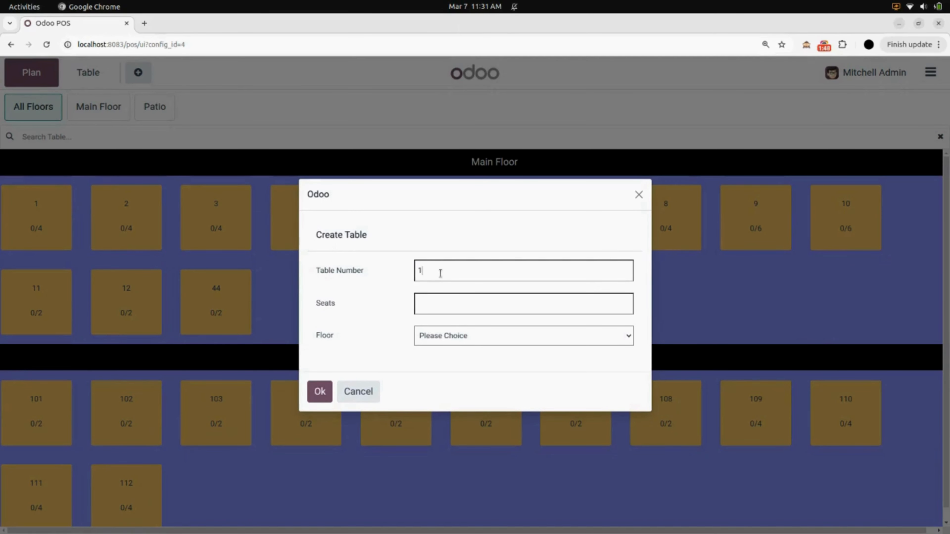
{"action": "type", "text": "1001"}
{"action": "left_click", "coordinate": [449, 335]}
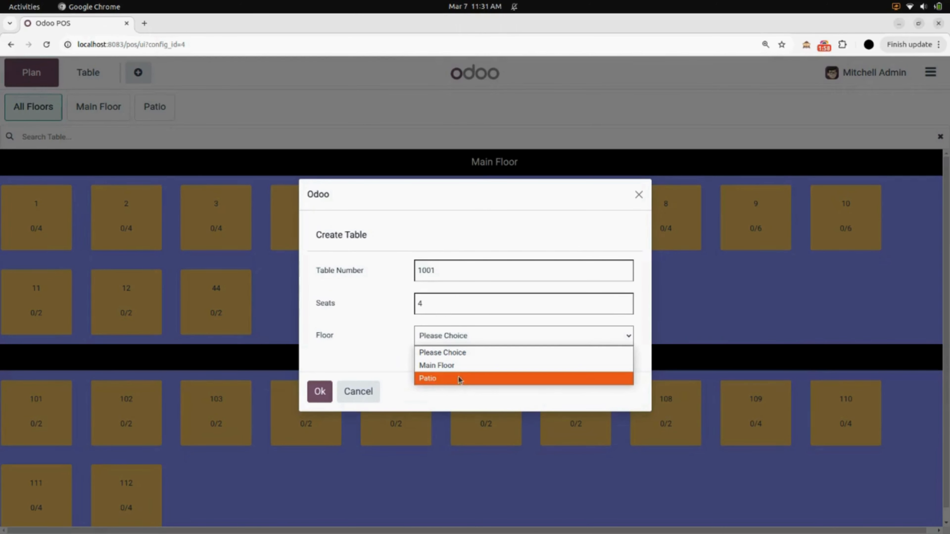
{"action": "left_click", "coordinate": [451, 379]}
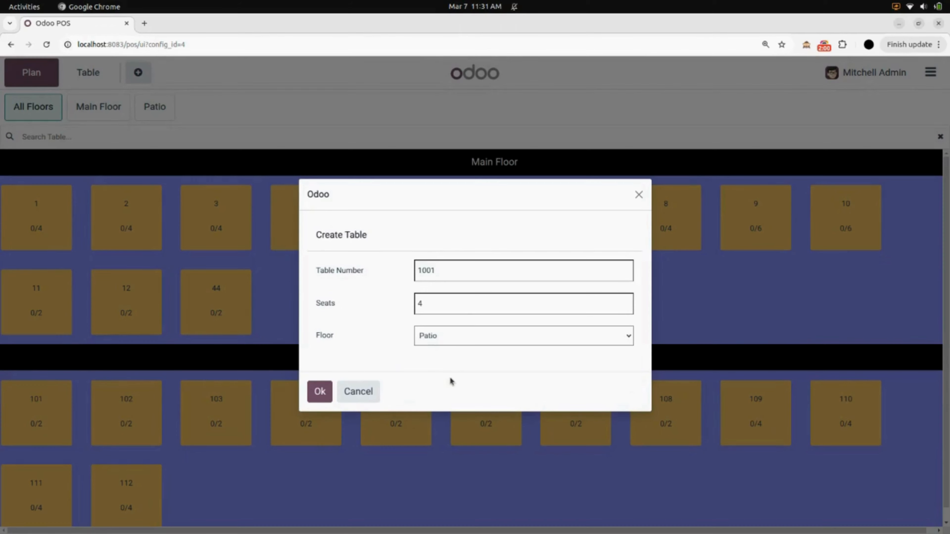
{"action": "left_click", "coordinate": [320, 392]}
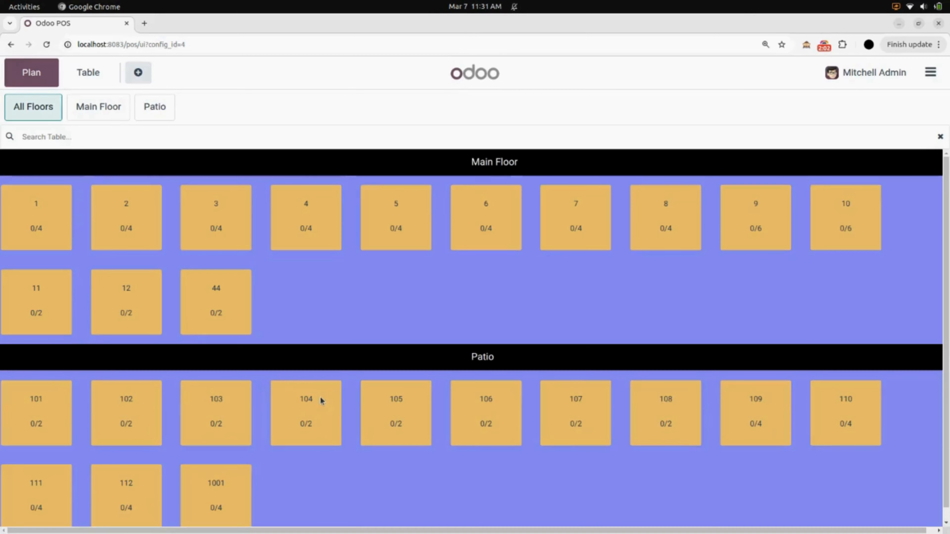
{"action": "scroll", "coordinate": [365, 362], "scroll_direction": "down", "scroll_amount": 1}
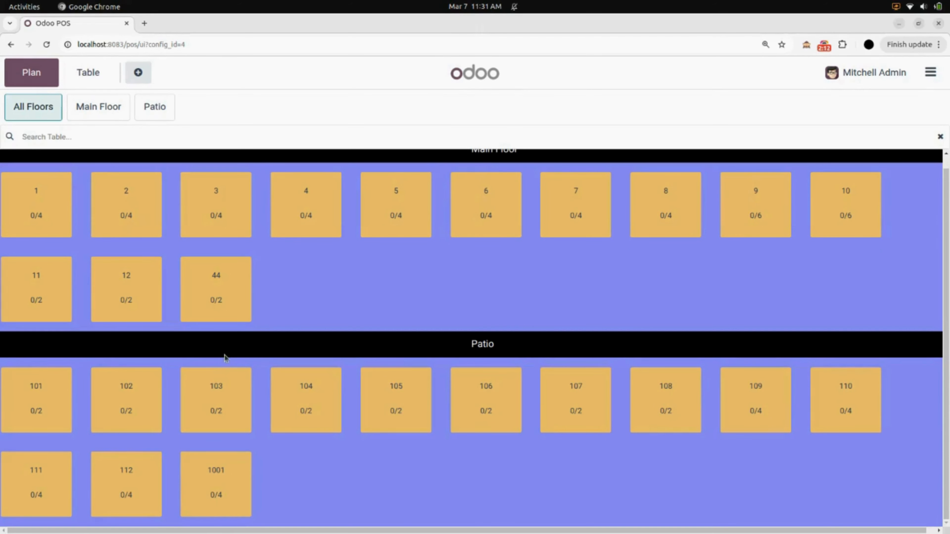
{"action": "scroll", "coordinate": [225, 357], "scroll_direction": "up", "scroll_amount": 1}
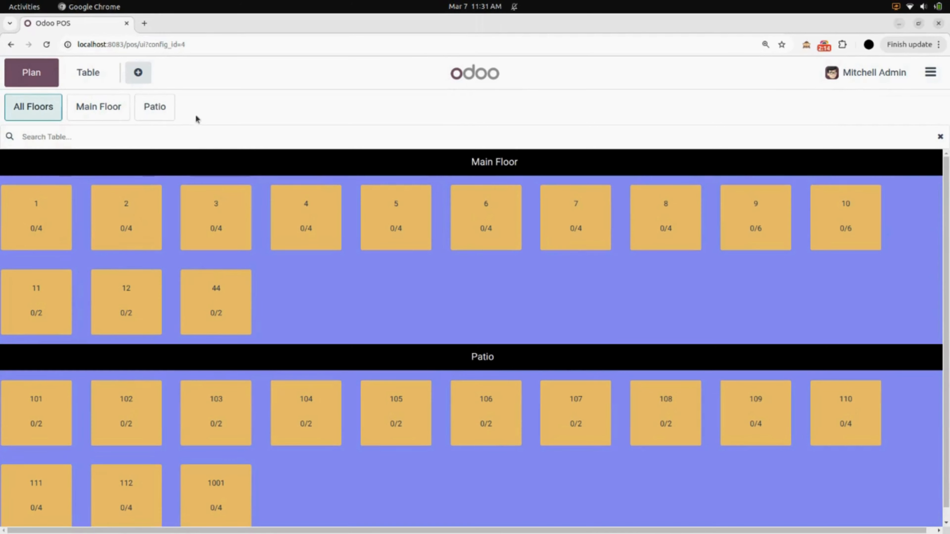
{"action": "left_click", "coordinate": [168, 109]}
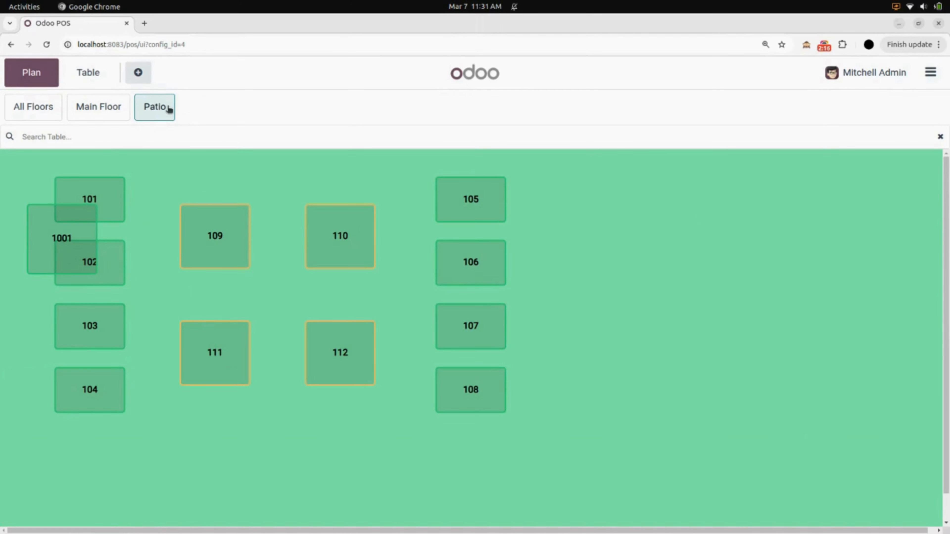
{"action": "left_click_drag", "start_coordinate": [67, 240], "coordinate": [272, 423]}
{"action": "left_click_drag", "start_coordinate": [62, 241], "coordinate": [212, 246]}
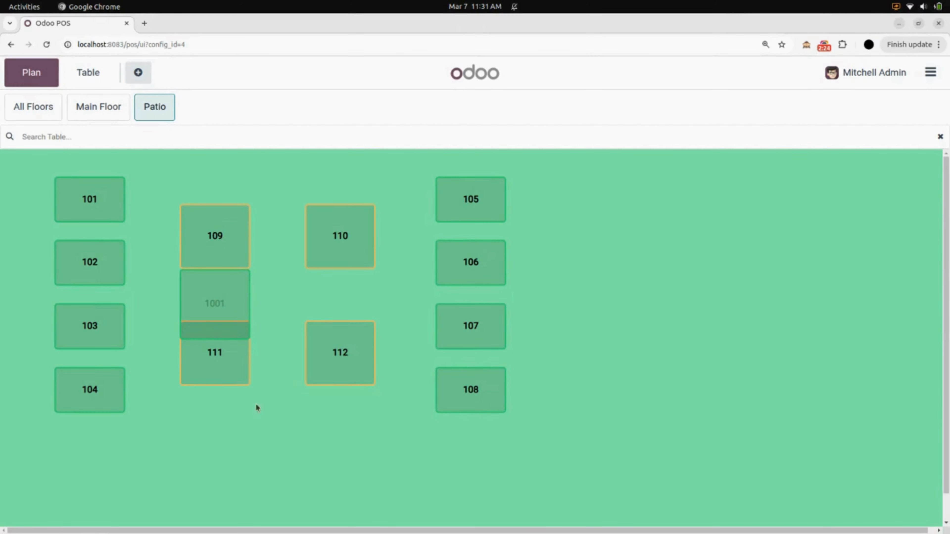
{"action": "left_click", "coordinate": [37, 114]}
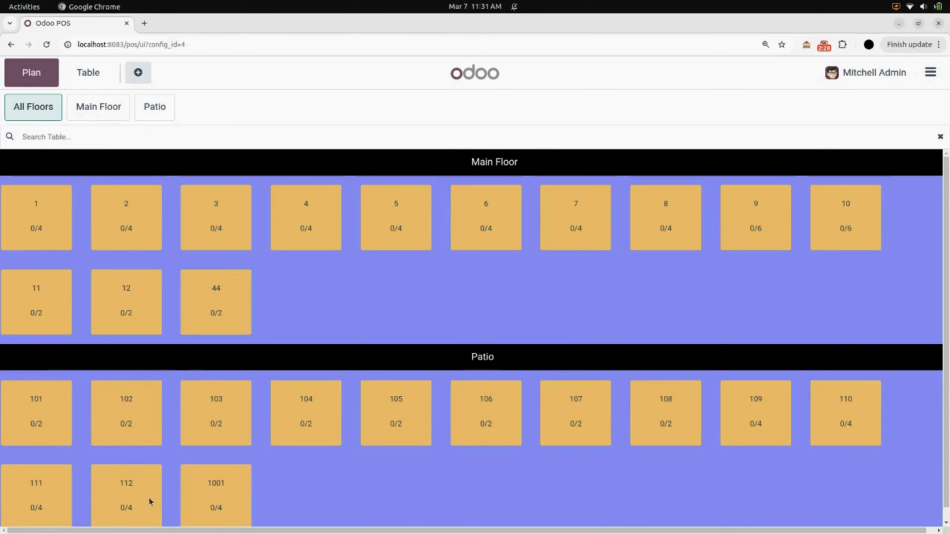
Step: Submit an empty new-table form, dismiss the warning, and go back to the dashboard
{"action": "left_click", "coordinate": [384, 296]}
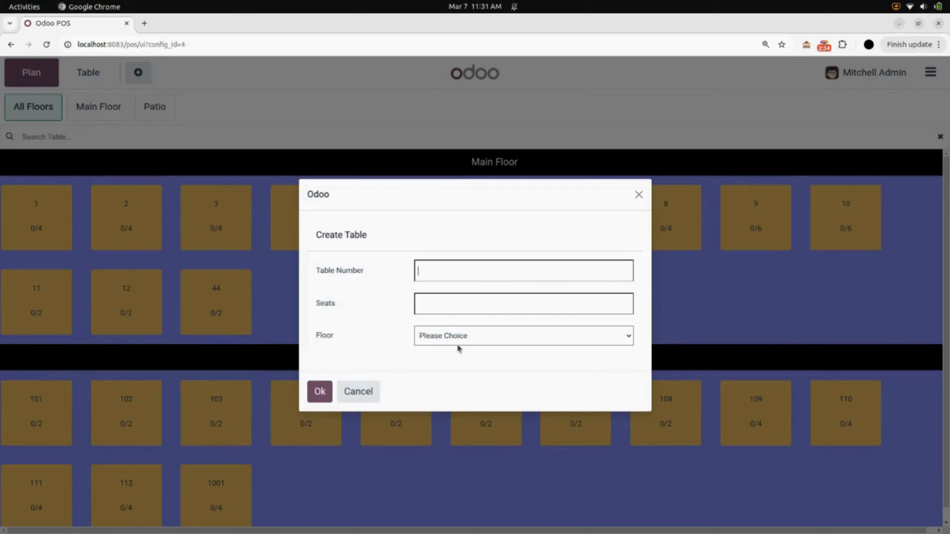
{"action": "left_click", "coordinate": [320, 392]}
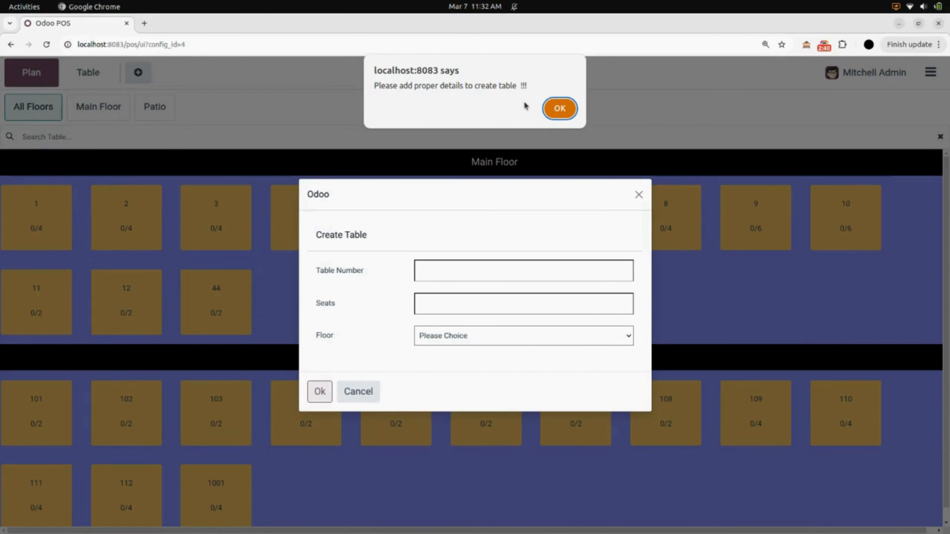
{"action": "left_click", "coordinate": [566, 112]}
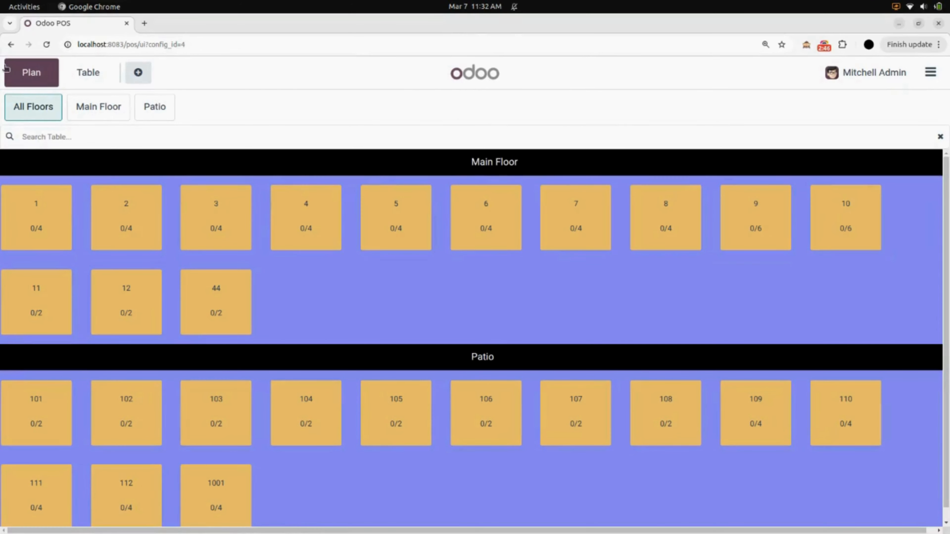
{"action": "left_click", "coordinate": [11, 45]}
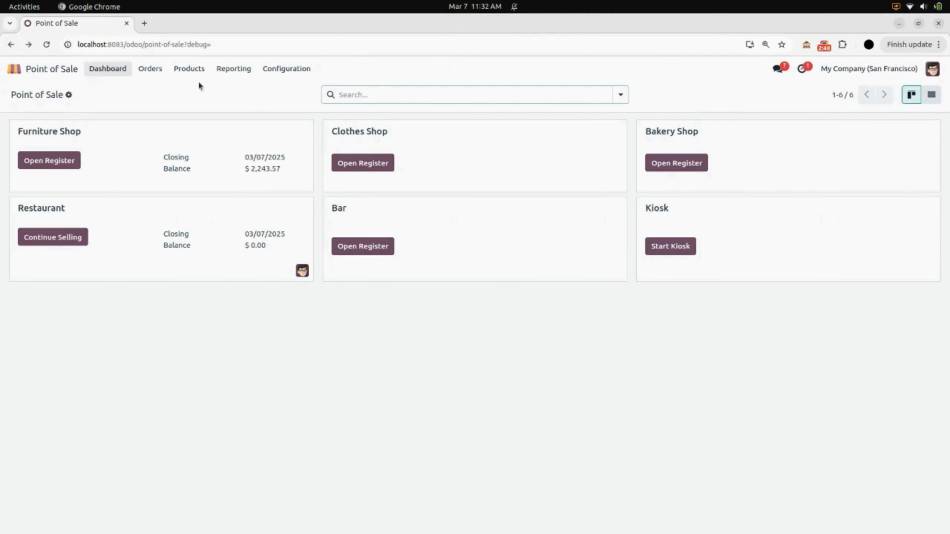
Step: Start a new record from Configuration > Floor Plans
{"action": "left_click", "coordinate": [299, 71]}
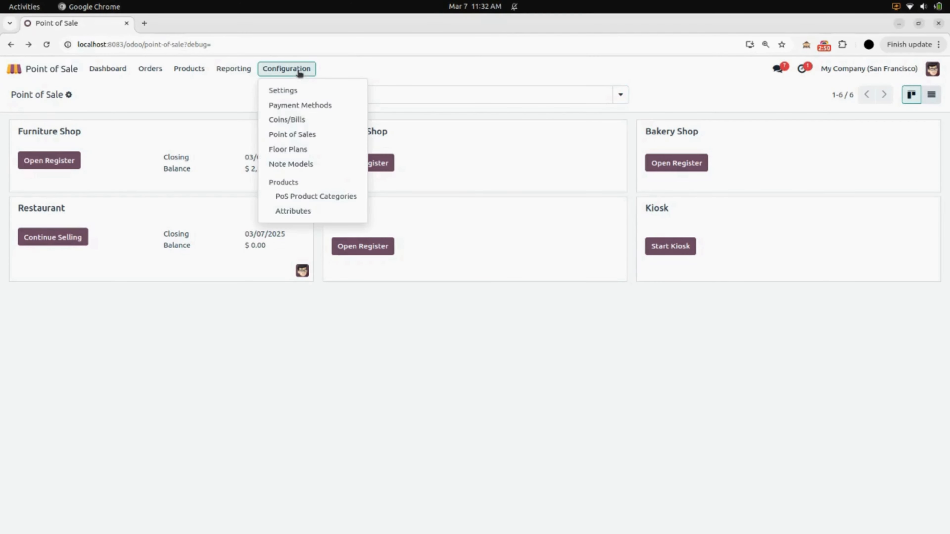
{"action": "left_click", "coordinate": [296, 149]}
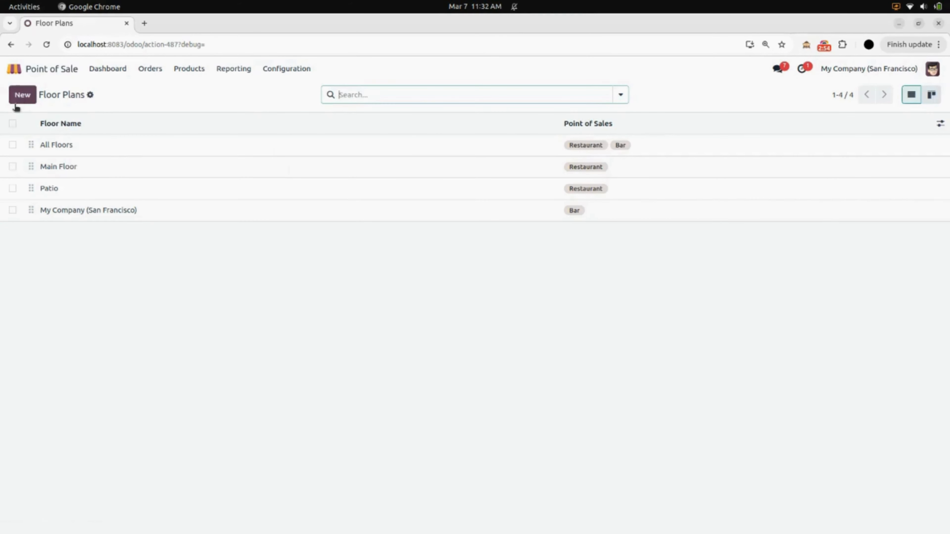
{"action": "left_click", "coordinate": [34, 100]}
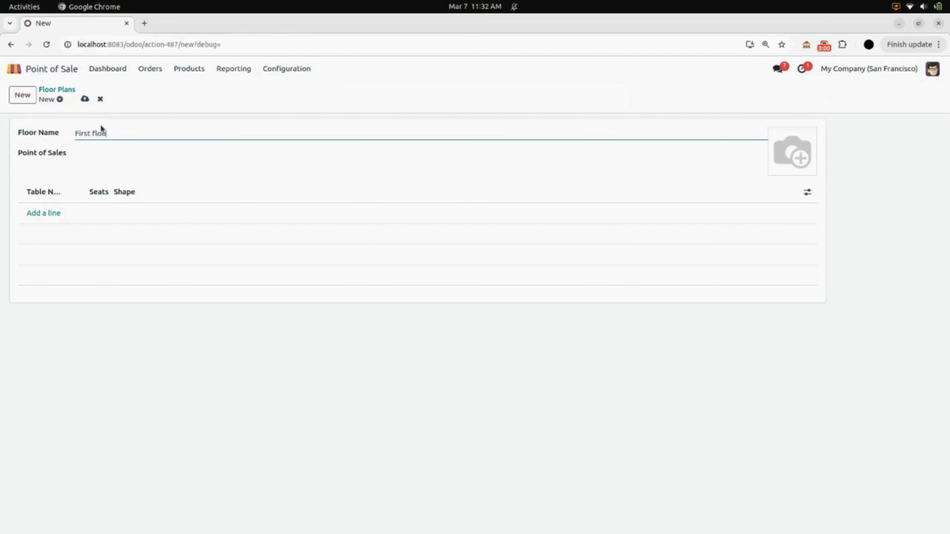
Step: Name the floor plan 'First floor', link it to Restaurant, and save
{"action": "type", "text": "First floor"}
{"action": "left_click", "coordinate": [99, 153]}
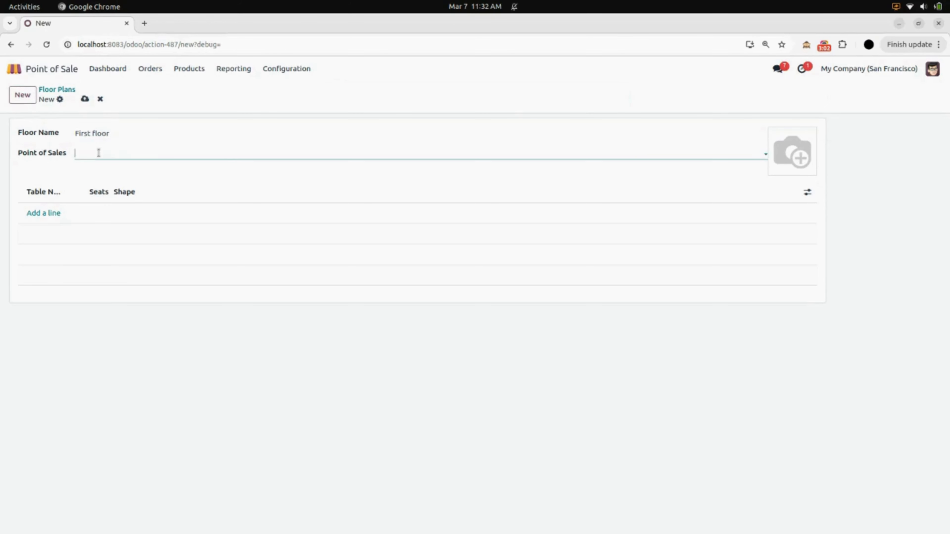
{"action": "left_click", "coordinate": [116, 170]}
{"action": "left_click", "coordinate": [85, 99]}
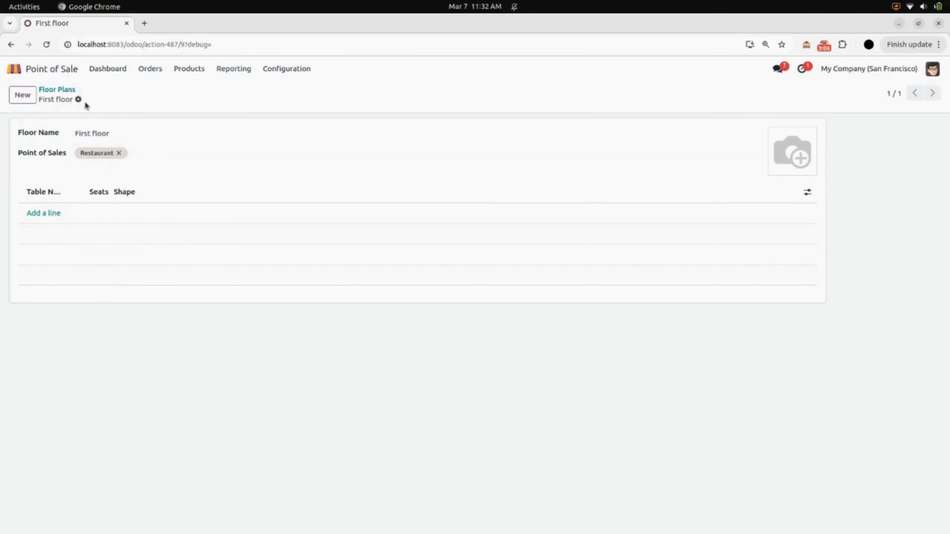
Step: Return to the dashboard and continue selling in the Restaurant session
{"action": "left_click", "coordinate": [75, 91]}
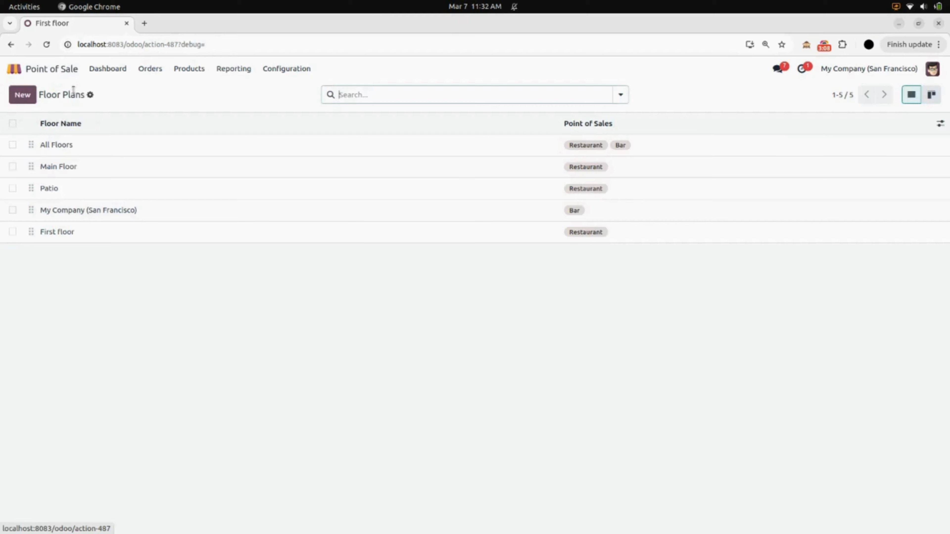
{"action": "left_click", "coordinate": [107, 71]}
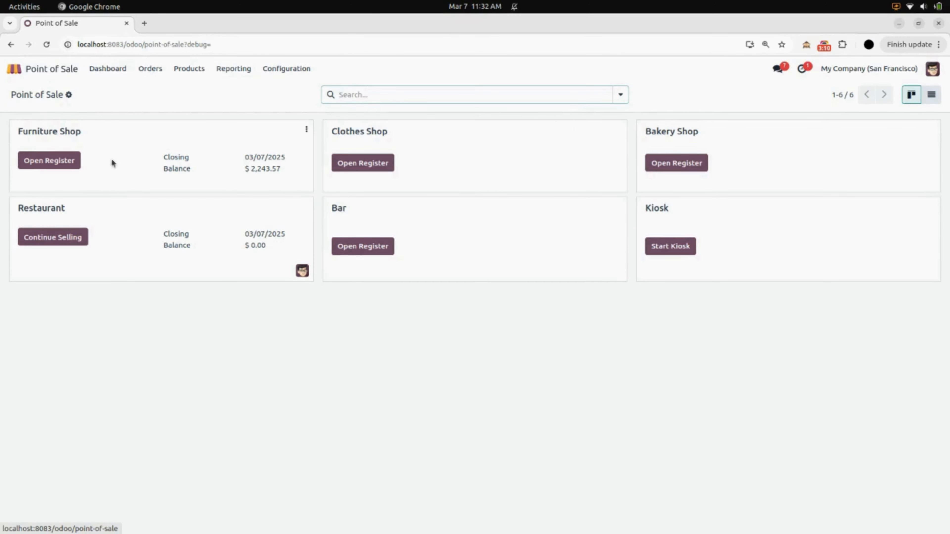
{"action": "left_click", "coordinate": [59, 238]}
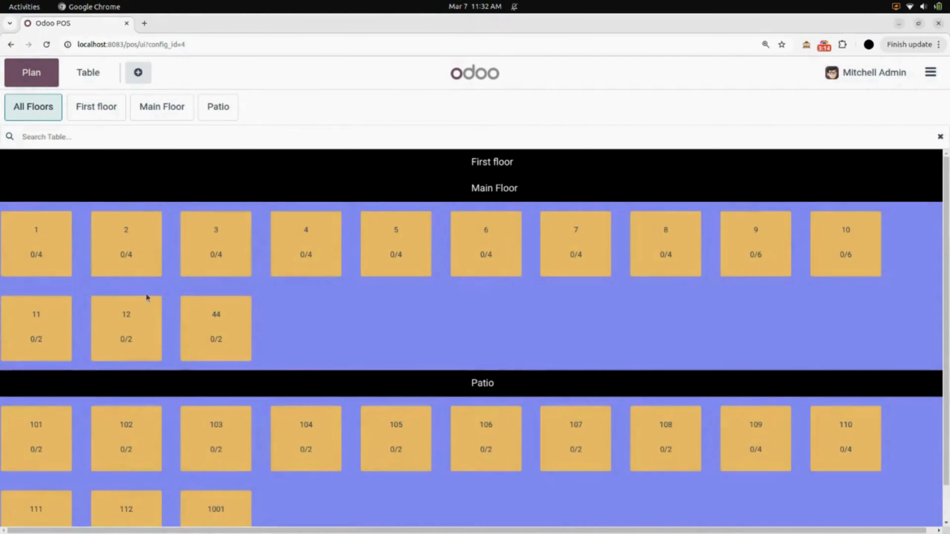
{"action": "scroll", "coordinate": [418, 355], "scroll_direction": "down", "scroll_amount": 2}
{"action": "scroll", "coordinate": [422, 355], "scroll_direction": "up", "scroll_amount": 2}
{"action": "left_click", "coordinate": [109, 116]}
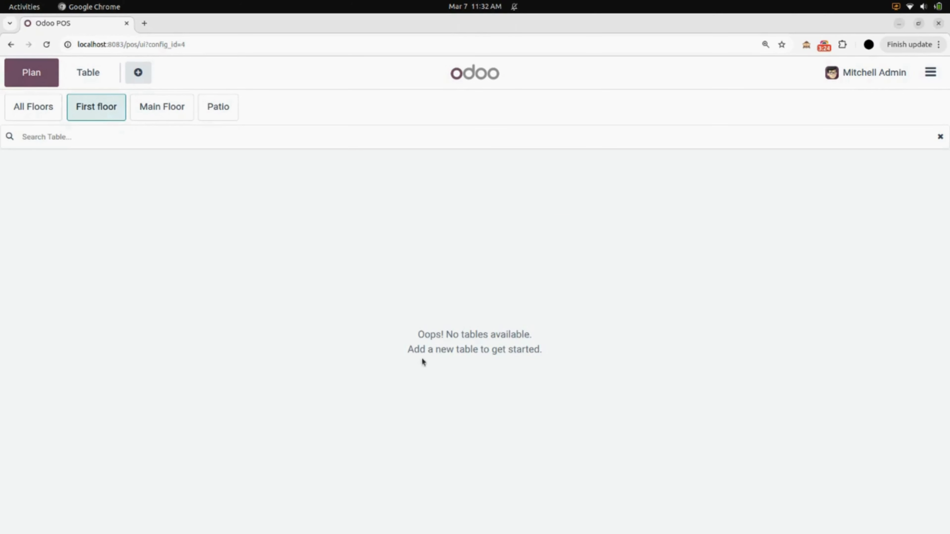
{"action": "left_click", "coordinate": [32, 117]}
Step: Create table 1002 with 2 seats on First floor and view that floor's layout
{"action": "left_click", "coordinate": [515, 340]}
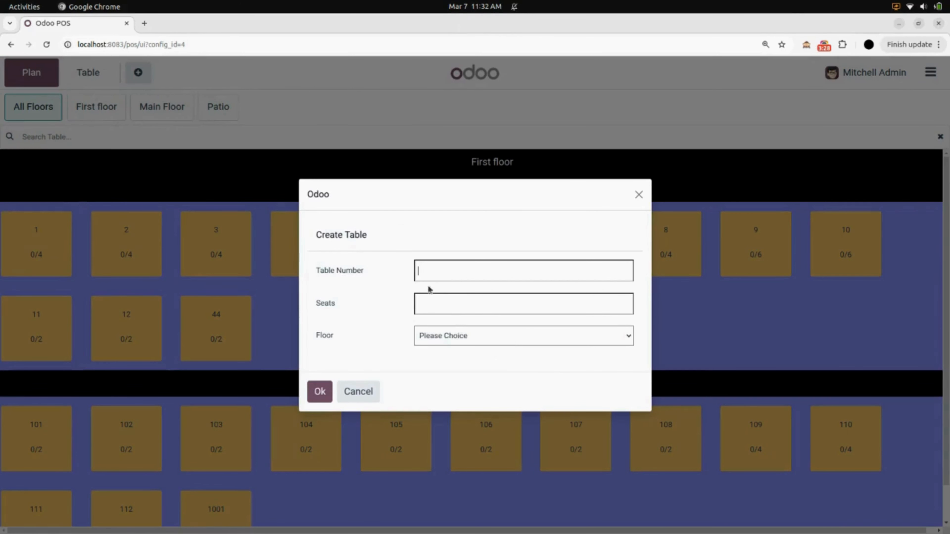
{"action": "type", "text": "1002"}
{"action": "left_click", "coordinate": [442, 310]}
{"action": "type", "text": "2"}
{"action": "left_click", "coordinate": [448, 336]}
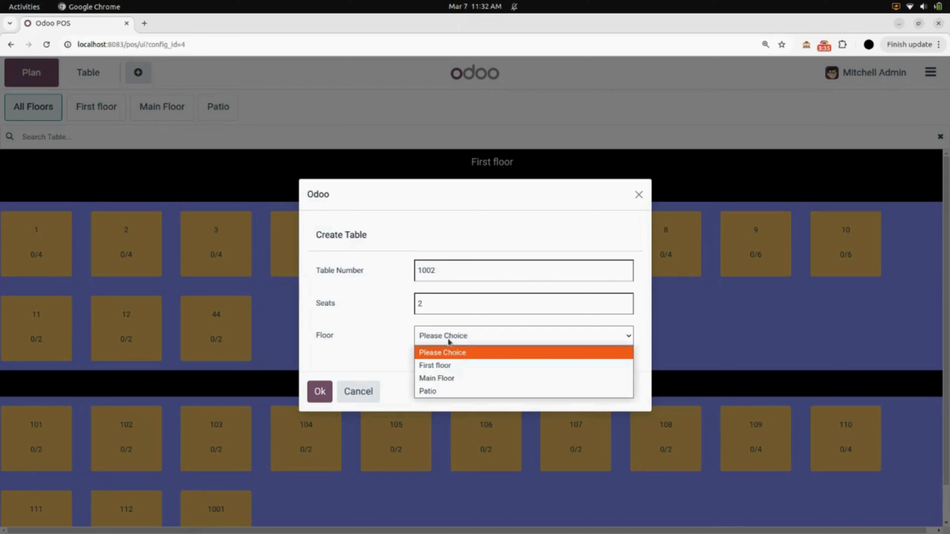
{"action": "left_click", "coordinate": [452, 366]}
{"action": "left_click", "coordinate": [319, 396]}
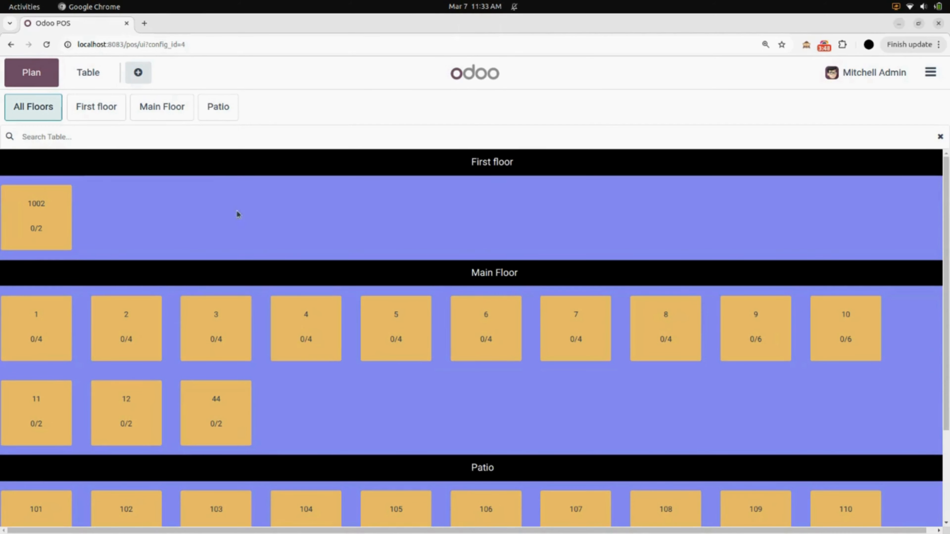
{"action": "left_click", "coordinate": [114, 113]}
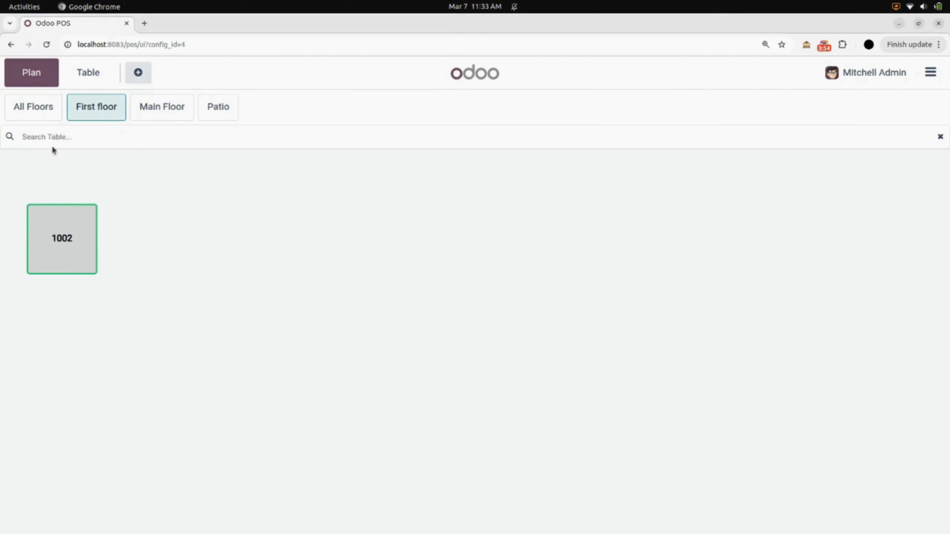
Step: Search all floors for table 1001, then clear the search box
{"action": "left_click", "coordinate": [47, 117]}
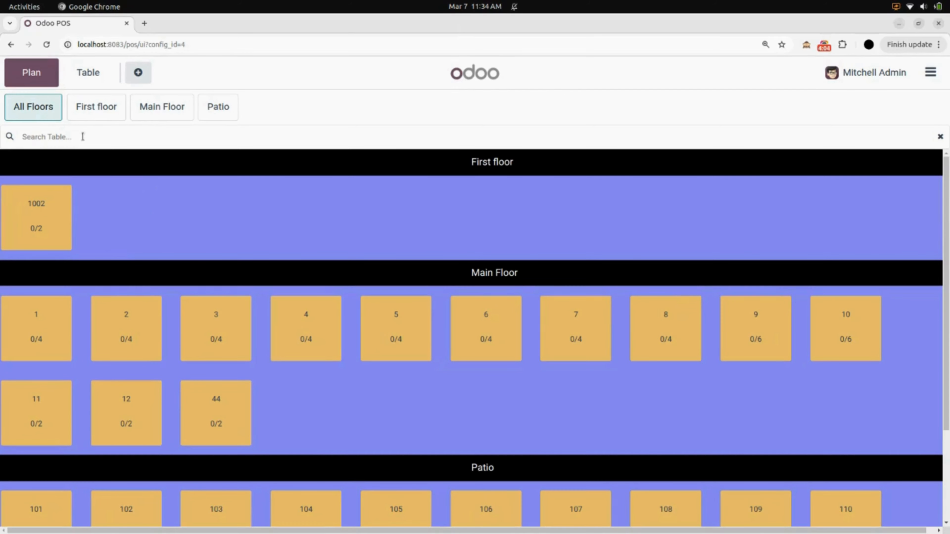
{"action": "type", "text": "1001"}
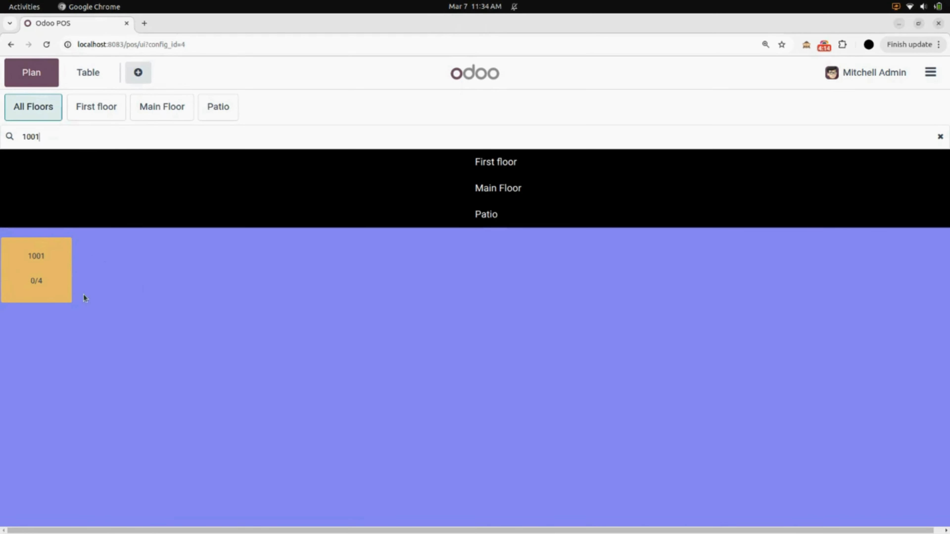
{"action": "double_click", "coordinate": [74, 134]}
{"action": "key", "text": "BackSpace"}
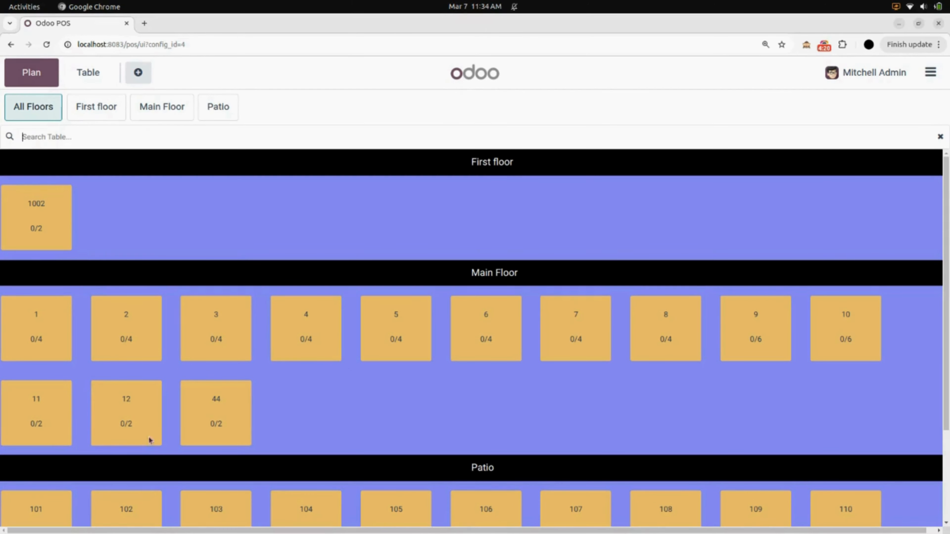
Step: On table 12, order a Bacon Burger with Belgian fries and an Ice Tea
{"action": "left_click", "coordinate": [127, 410]}
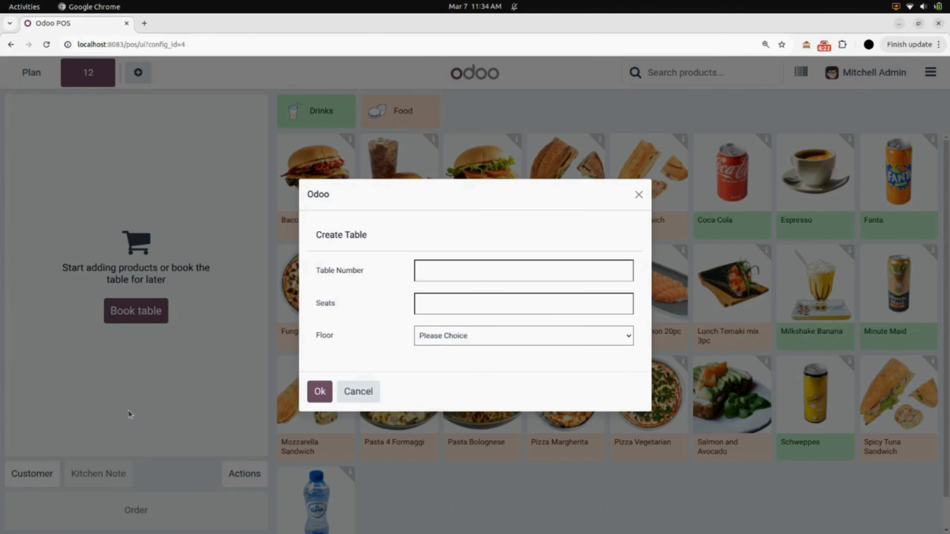
{"action": "left_click", "coordinate": [359, 392]}
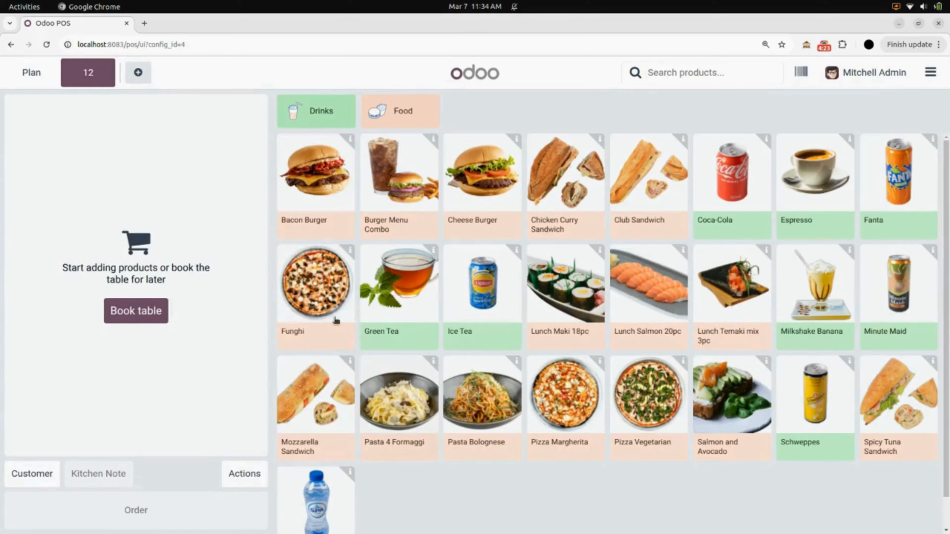
{"action": "left_click", "coordinate": [317, 219]}
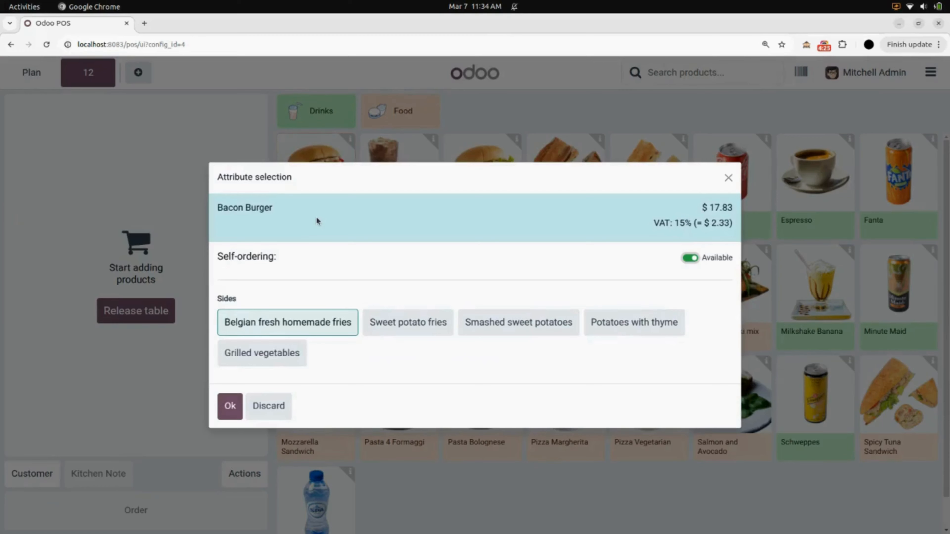
{"action": "left_click", "coordinate": [229, 406]}
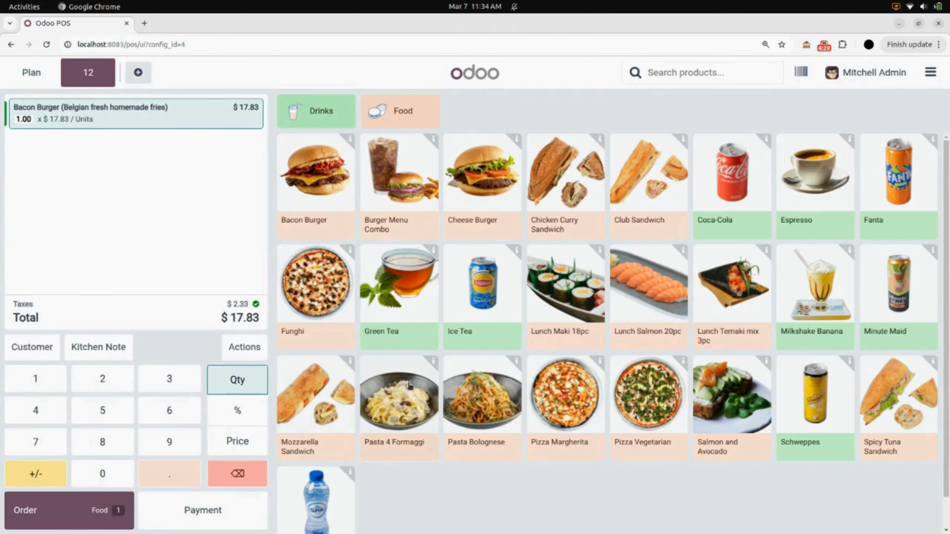
{"action": "left_click", "coordinate": [474, 321]}
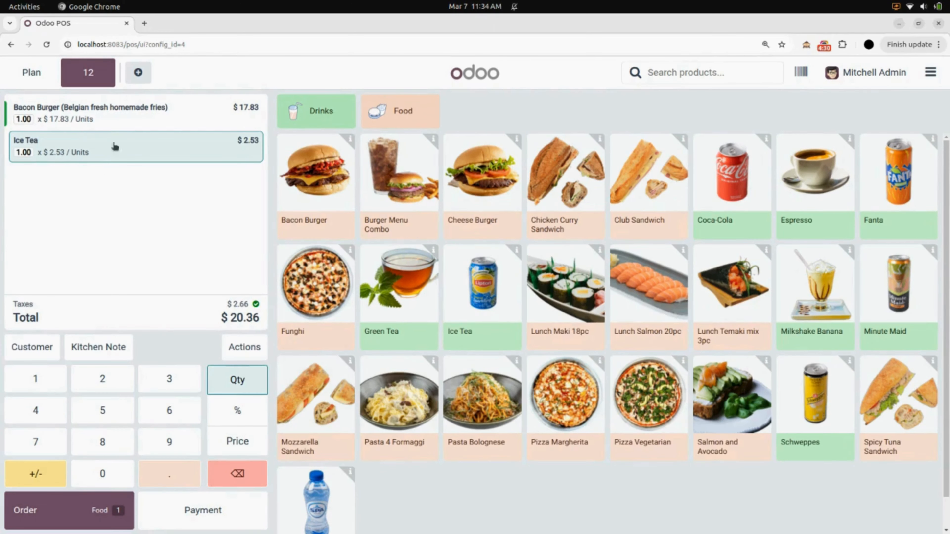
Step: Assign the customer to the order and return to the floor plan
{"action": "left_click", "coordinate": [42, 348]}
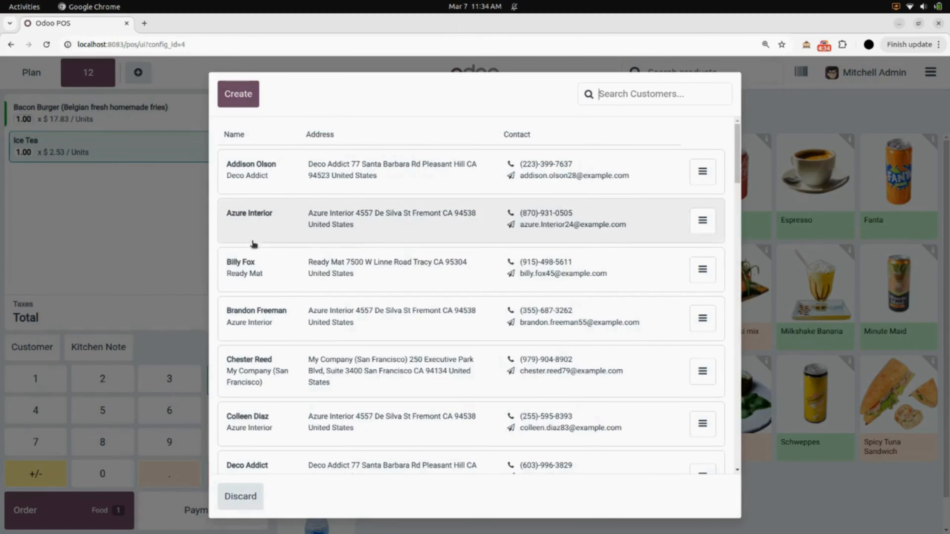
{"action": "left_click", "coordinate": [260, 280]}
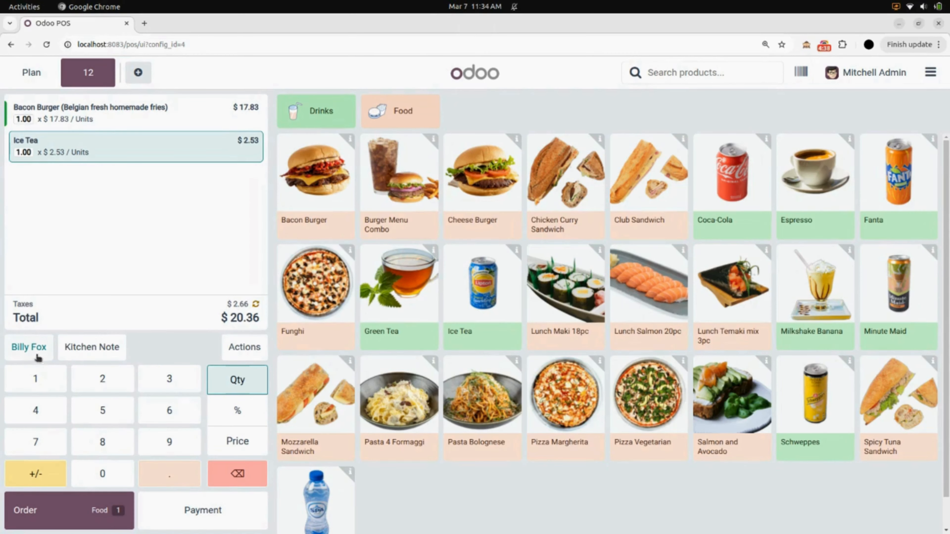
{"action": "left_click", "coordinate": [33, 74]}
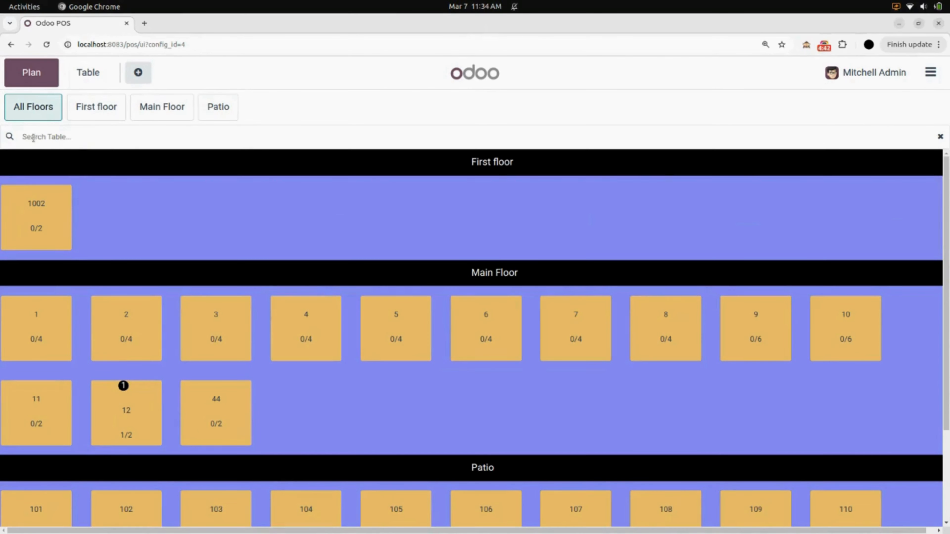
Step: Search tables by the customer's name and reopen table 12's $20.36 order
{"action": "left_click", "coordinate": [56, 137]}
{"action": "type", "text": "bill"}
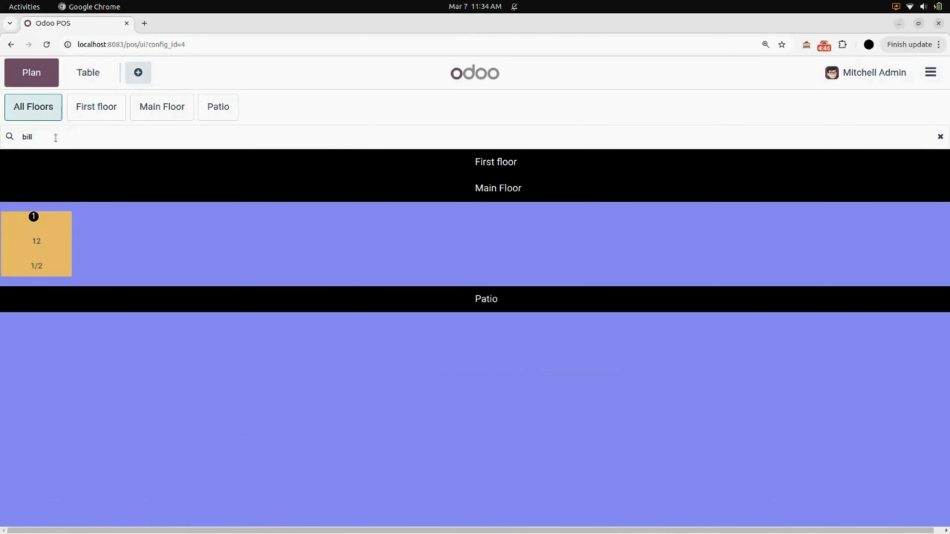
{"action": "type", "text": " fox"}
{"action": "left_click", "coordinate": [36, 245]}
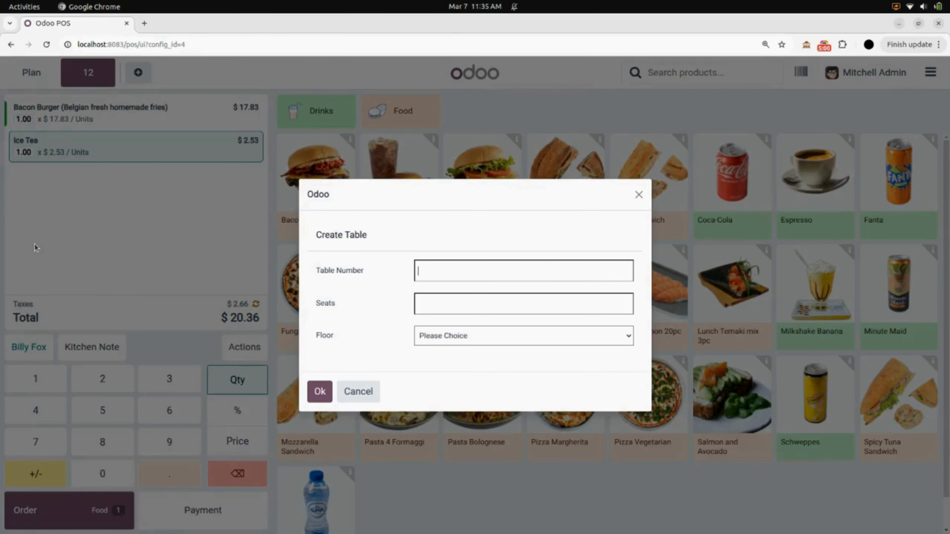
Step: Cancel the Create Table form and go back to the All Floors plan
{"action": "left_click", "coordinate": [358, 391]}
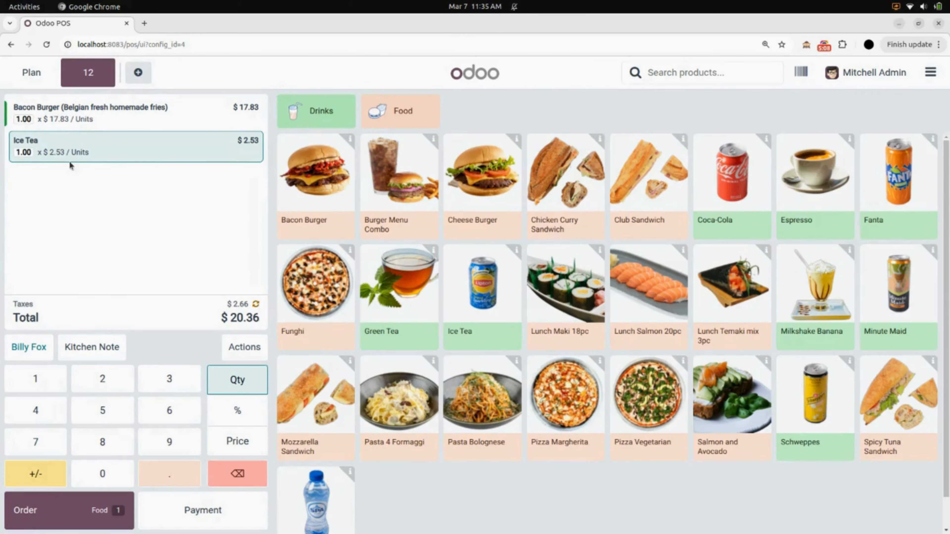
{"action": "left_click", "coordinate": [33, 73]}
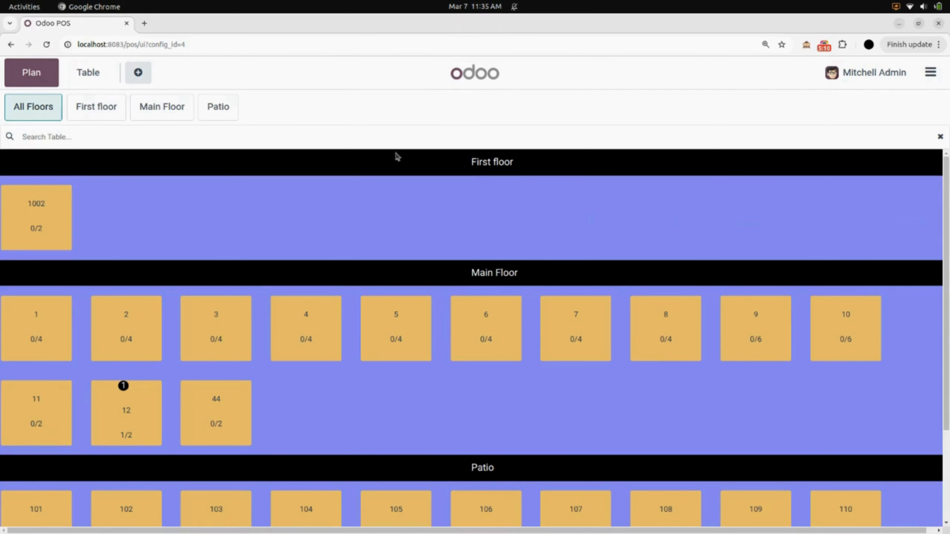
Step: Attempt to close the Restaurant register, cancel table 12's blocking draft order, then go to the Odoo apps menu
{"action": "left_click", "coordinate": [938, 83]}
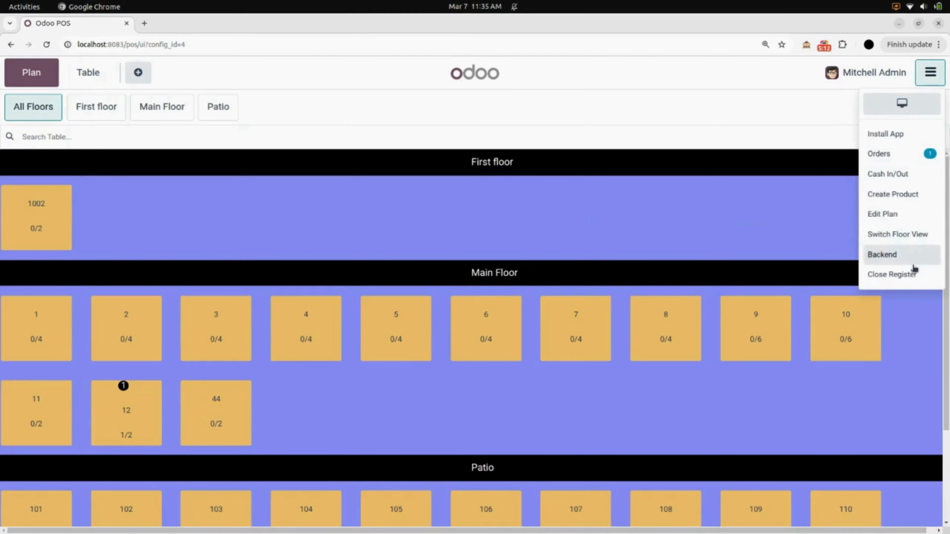
{"action": "left_click", "coordinate": [913, 276]}
{"action": "left_click", "coordinate": [277, 453]}
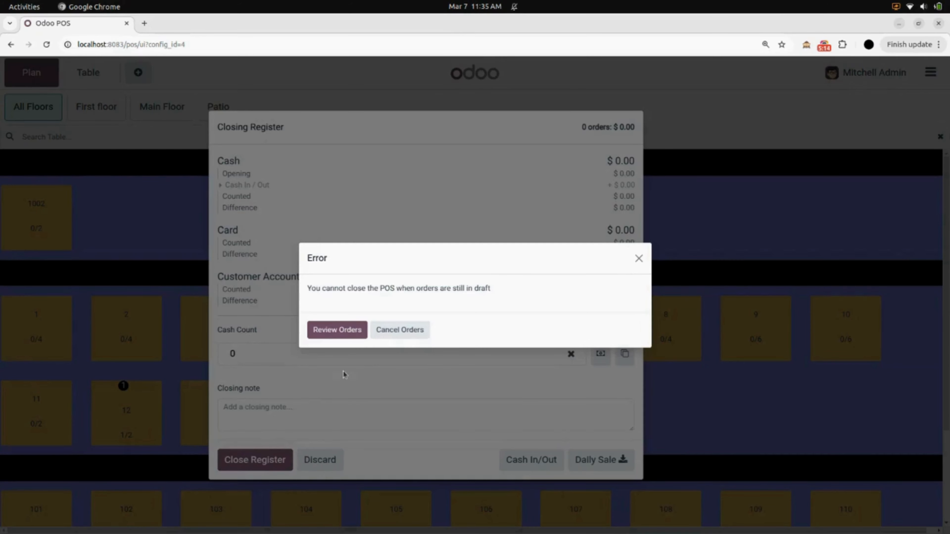
{"action": "left_click", "coordinate": [411, 331]}
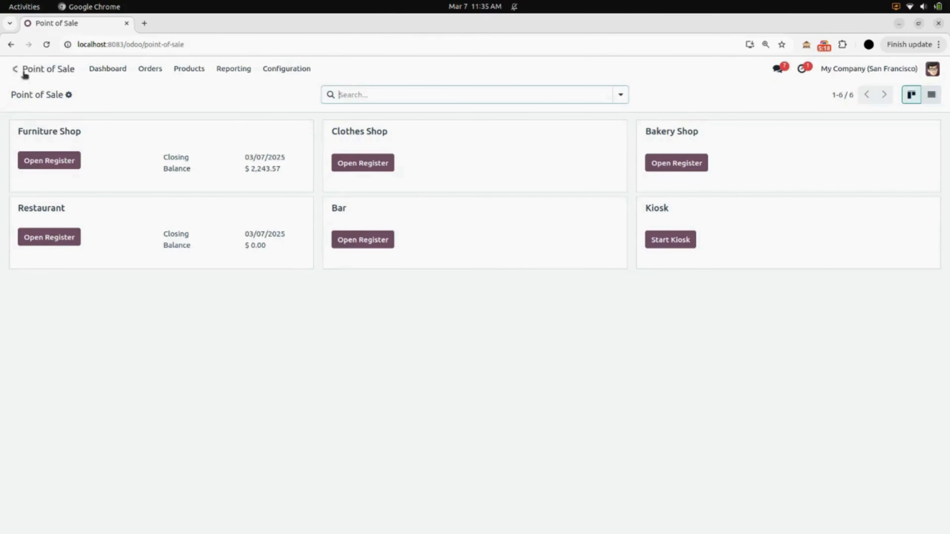
{"action": "left_click", "coordinate": [19, 70]}
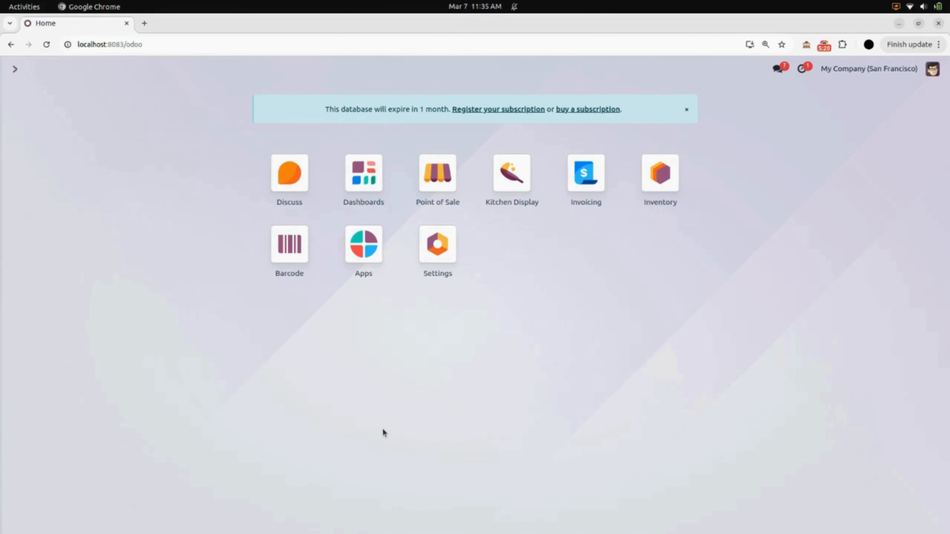